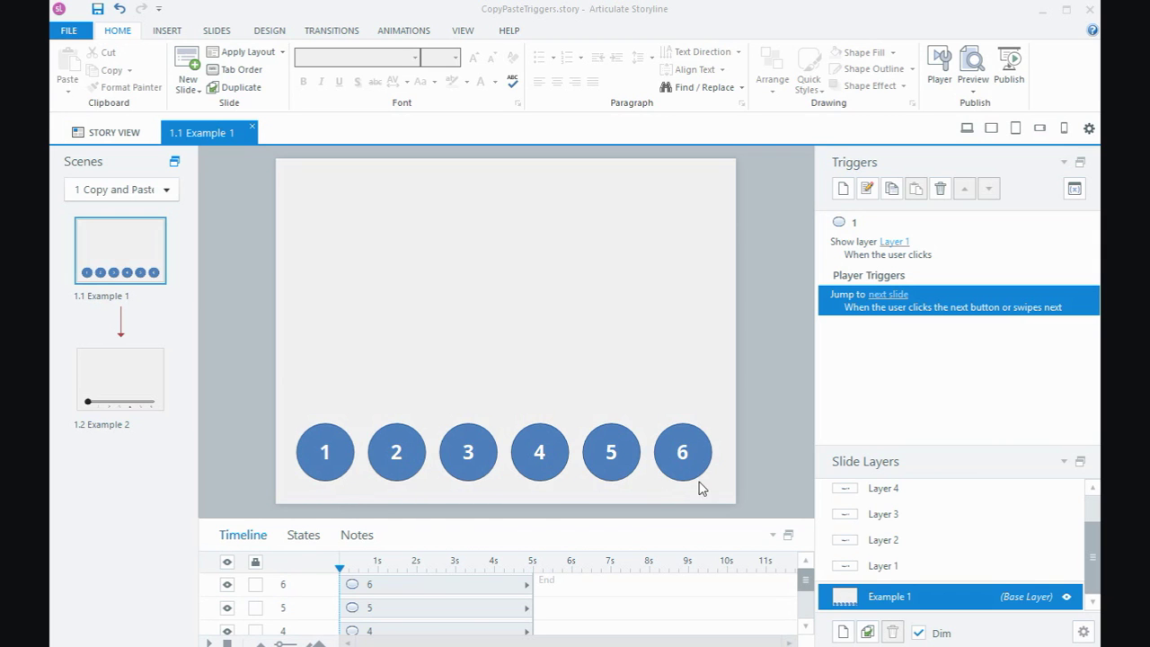
# Step: Review the settings of circle 1's show-layer trigger in the Trigger Wizard
pyautogui.moveTo(1092, 579); pyautogui.dragTo(1061, 576)
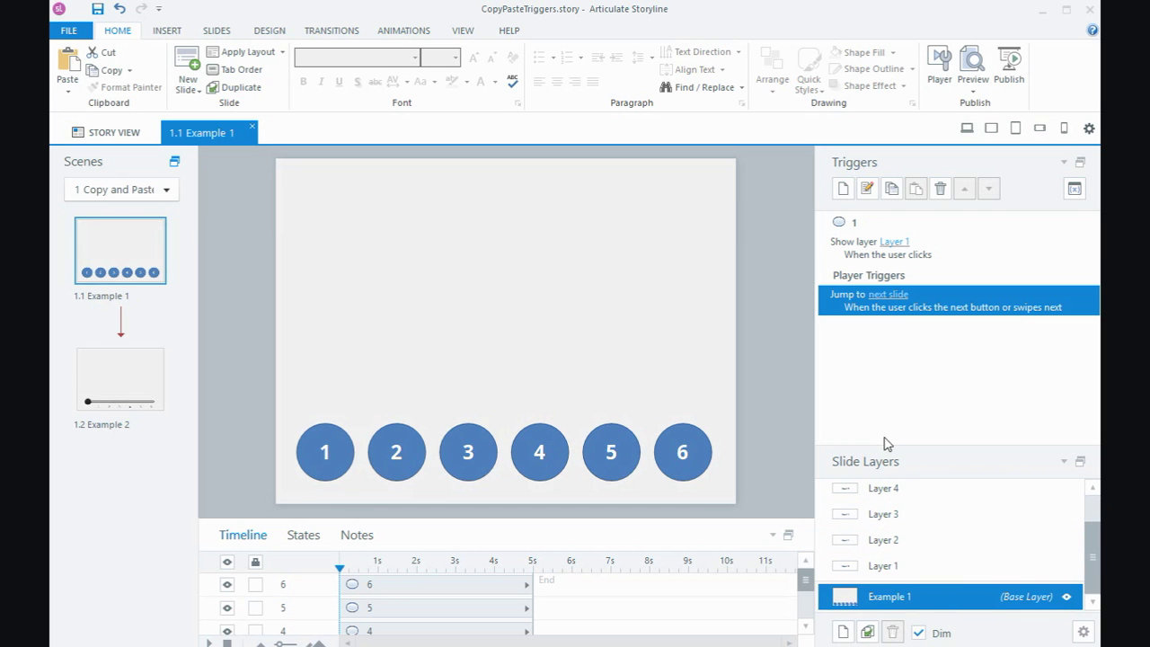
pyautogui.doubleClick(839, 250)
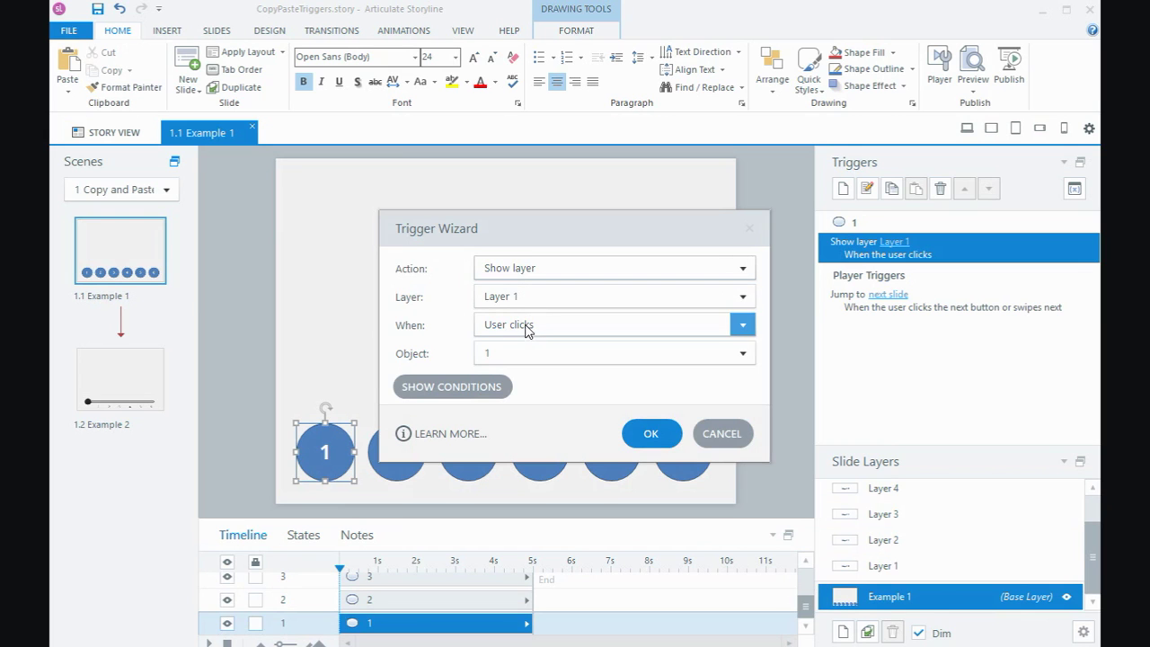
pyautogui.click(651, 433)
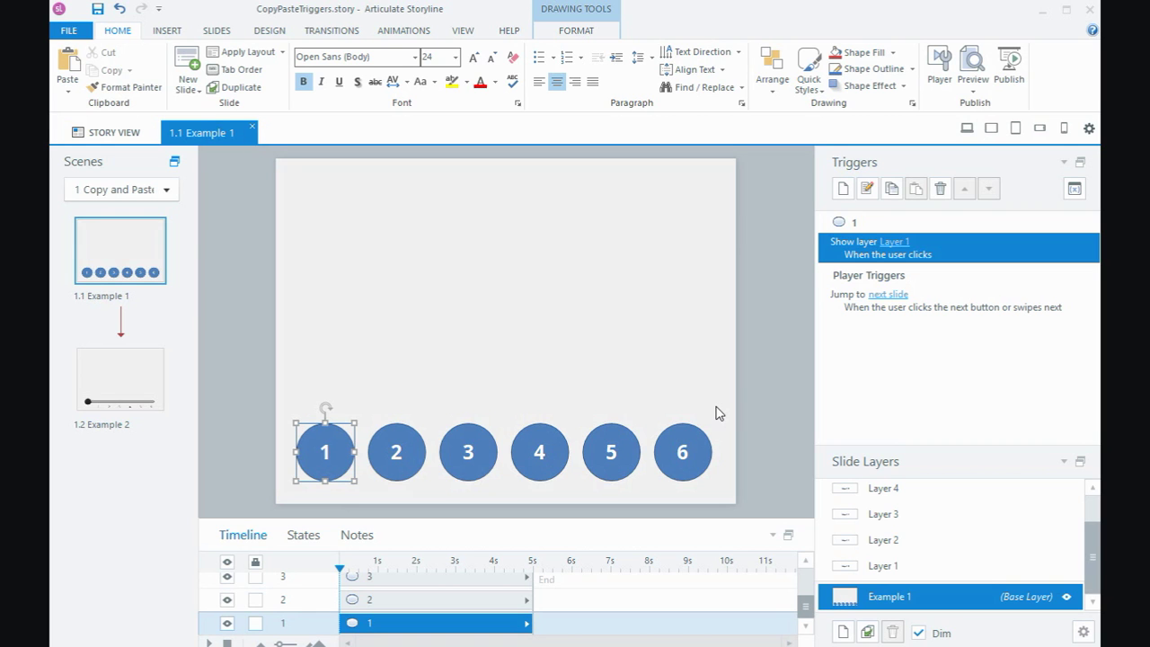
# Step: Copy circle 1's show-layer trigger and paste it onto circle 2
pyautogui.click(834, 260)
pyautogui.click(891, 189)
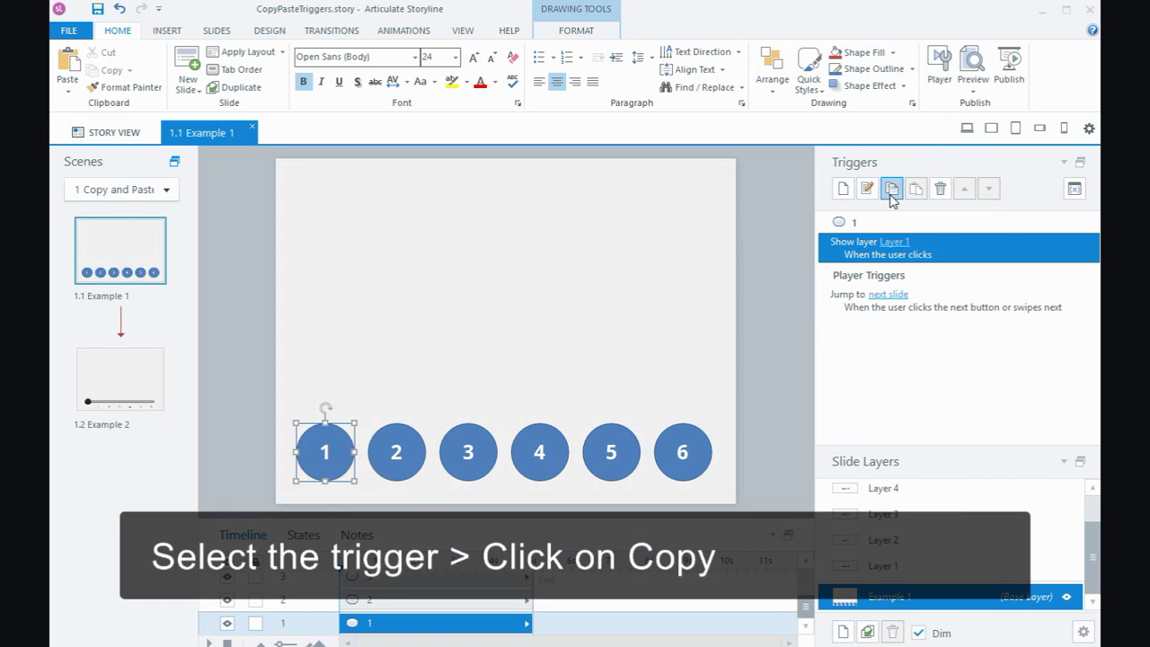
pyautogui.click(414, 437)
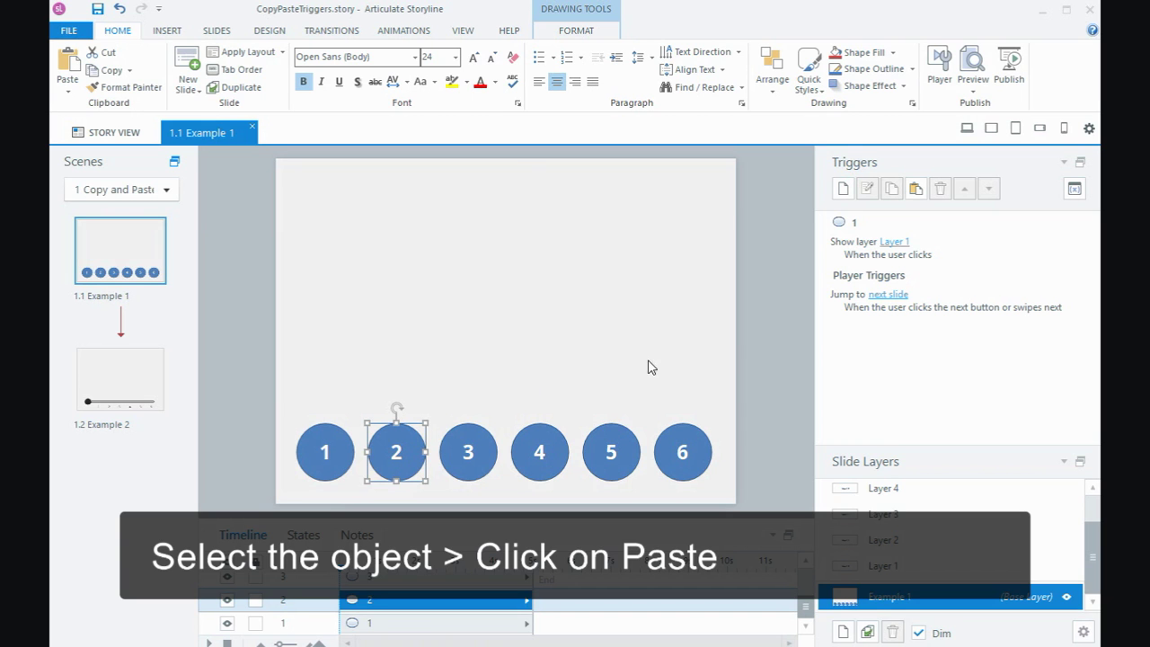
pyautogui.click(916, 199)
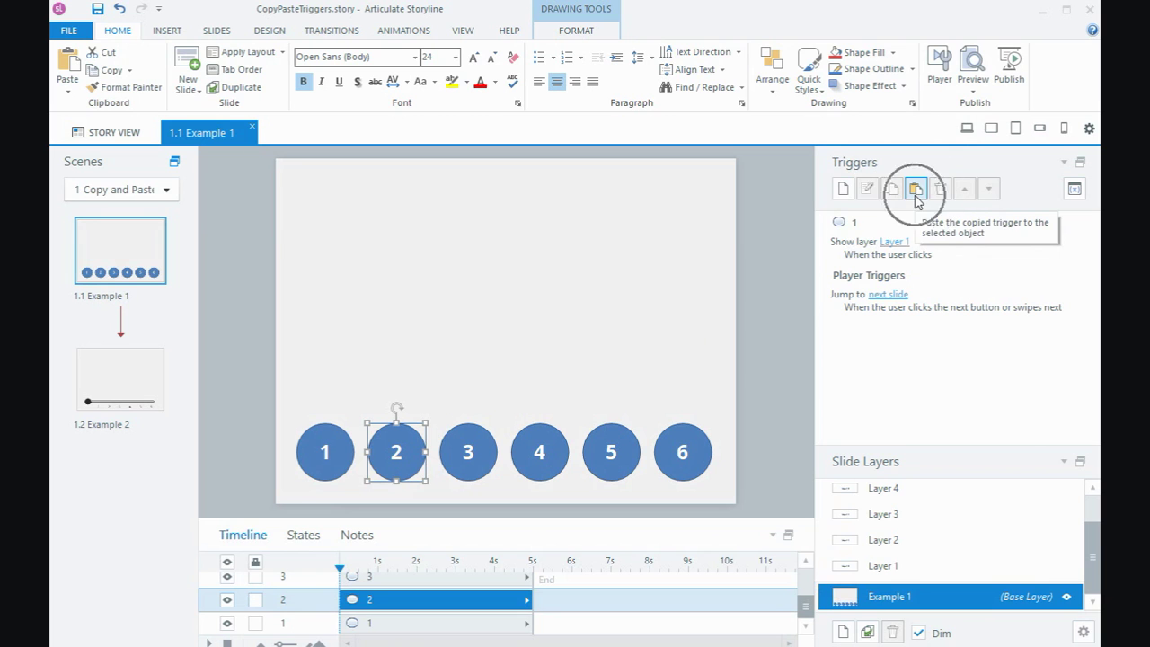
pyautogui.click(916, 199)
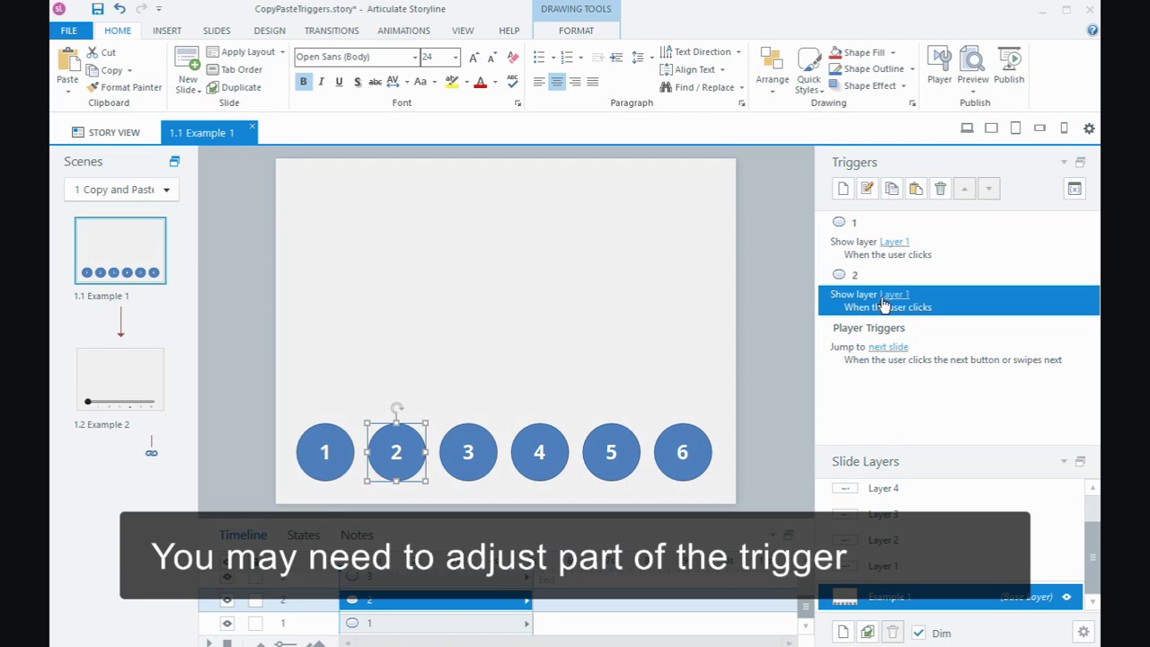
# Step: Change the layer shown by circle 2's trigger to Layer 2
pyautogui.click(854, 287)
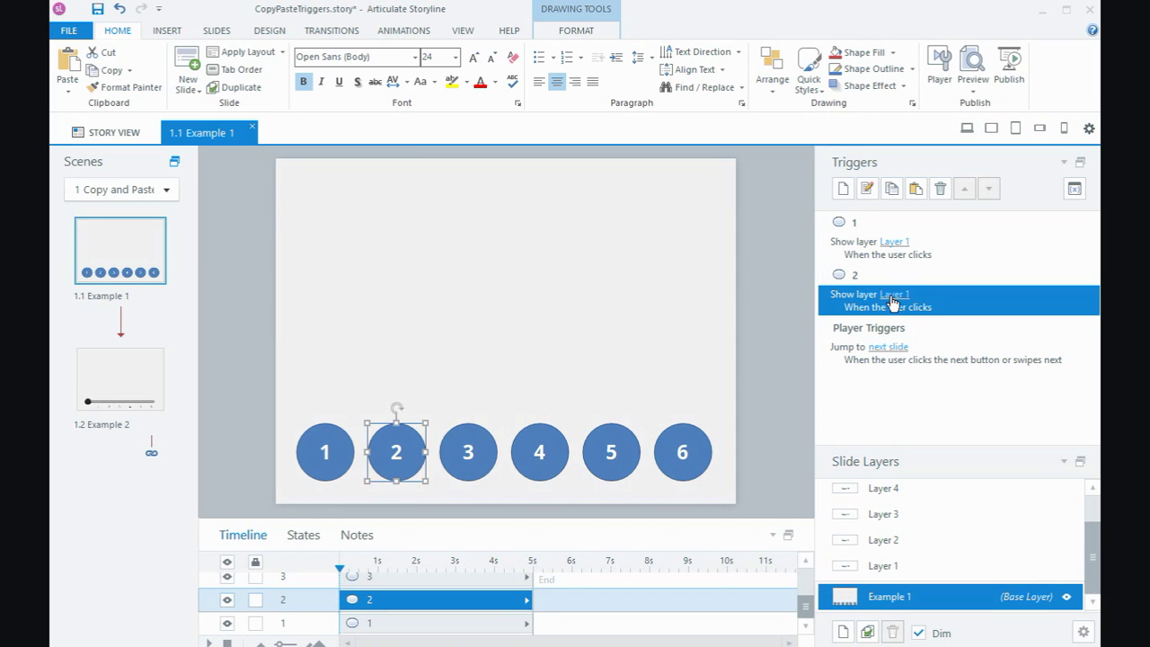
pyautogui.click(894, 294)
pyautogui.click(899, 351)
# Step: Paste the copied trigger onto circle 3 and set it to show Layer 3
pyautogui.click(492, 442)
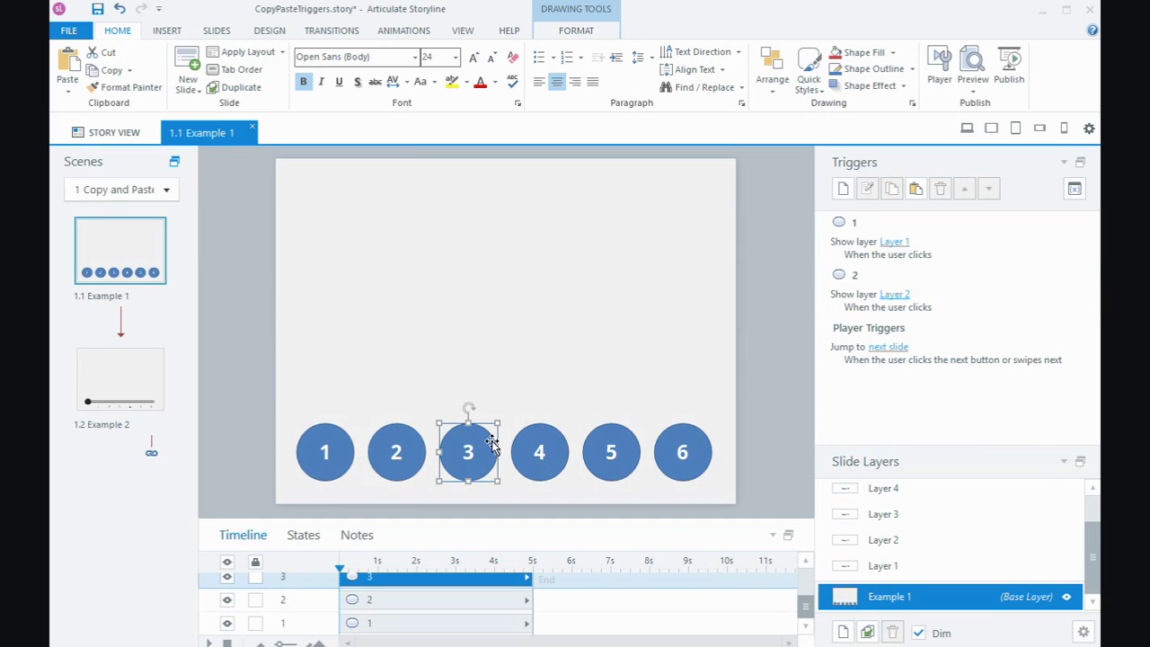
pyautogui.click(915, 189)
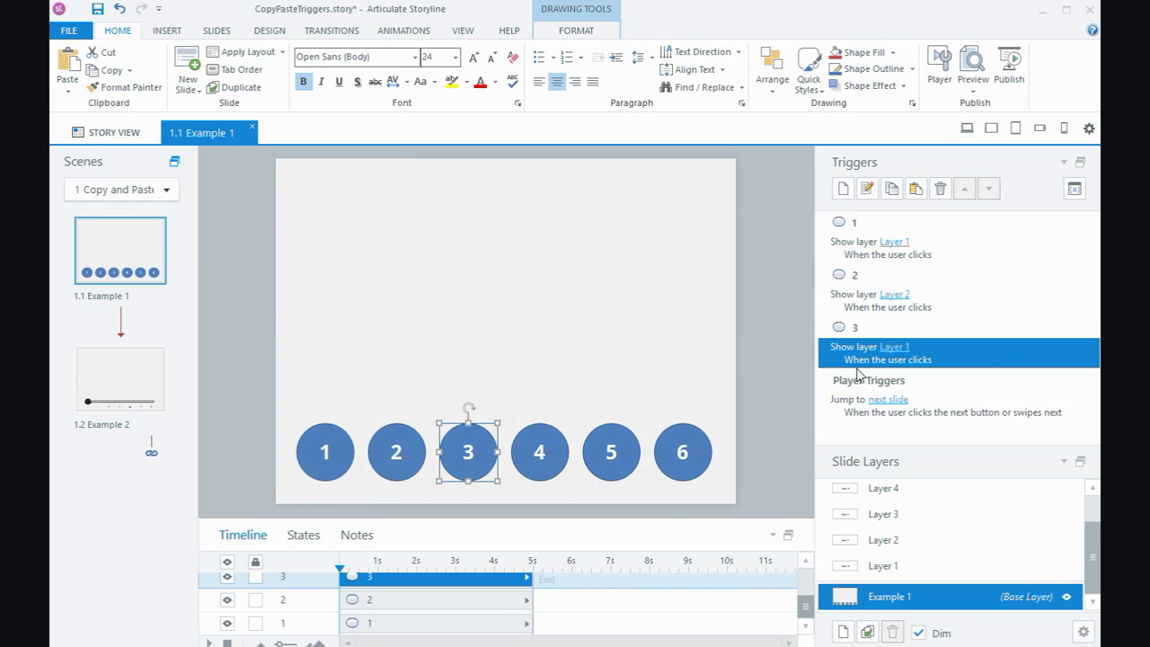
pyautogui.click(892, 355)
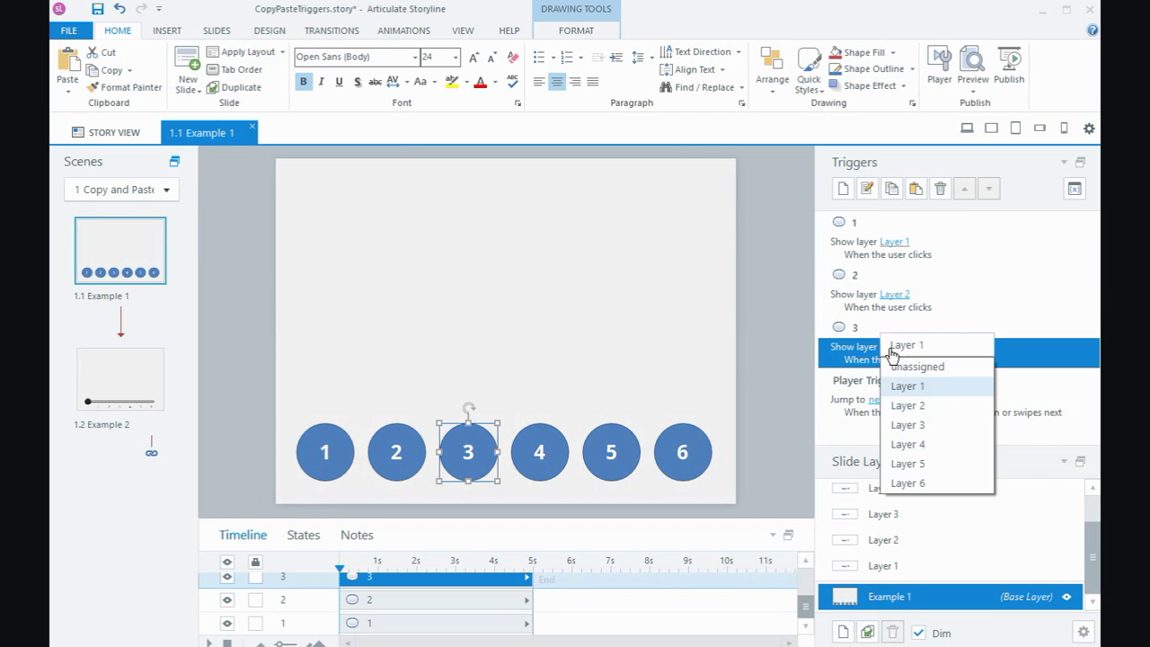
pyautogui.click(898, 426)
# Step: Paste the copied trigger onto circle 4 and set it to show Layer 4
pyautogui.click(561, 445)
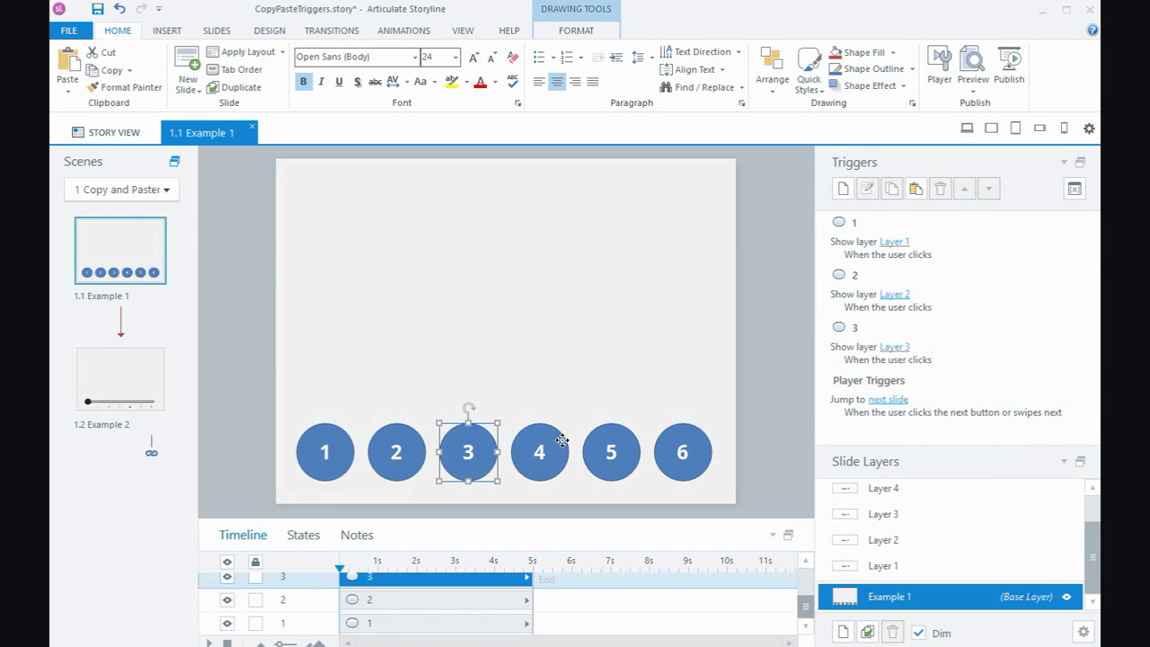
pyautogui.click(915, 187)
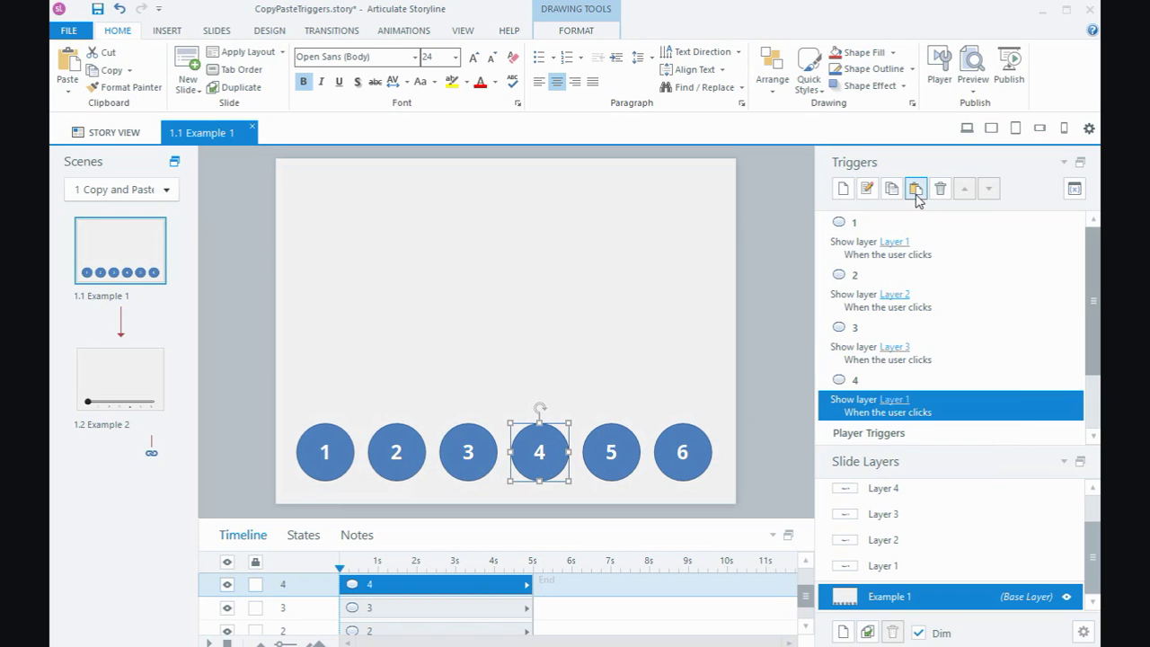
pyautogui.click(893, 400)
pyautogui.click(907, 497)
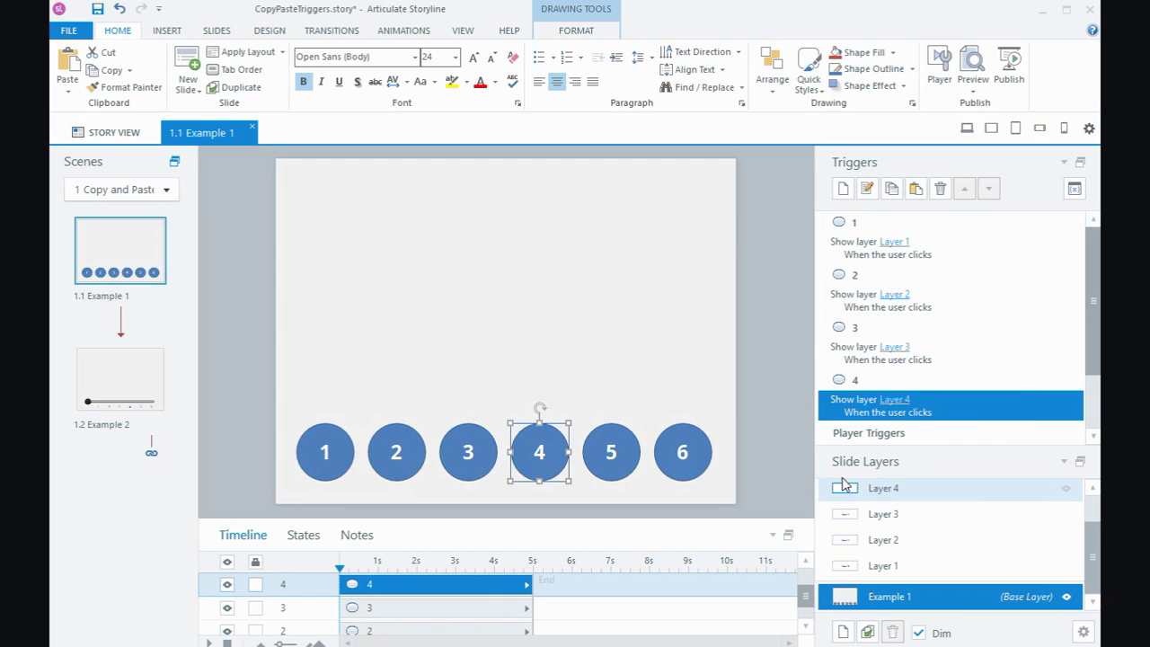
# Step: Paste the copied trigger onto circle 5 and set it to show Layer 5
pyautogui.click(643, 454)
pyautogui.click(915, 187)
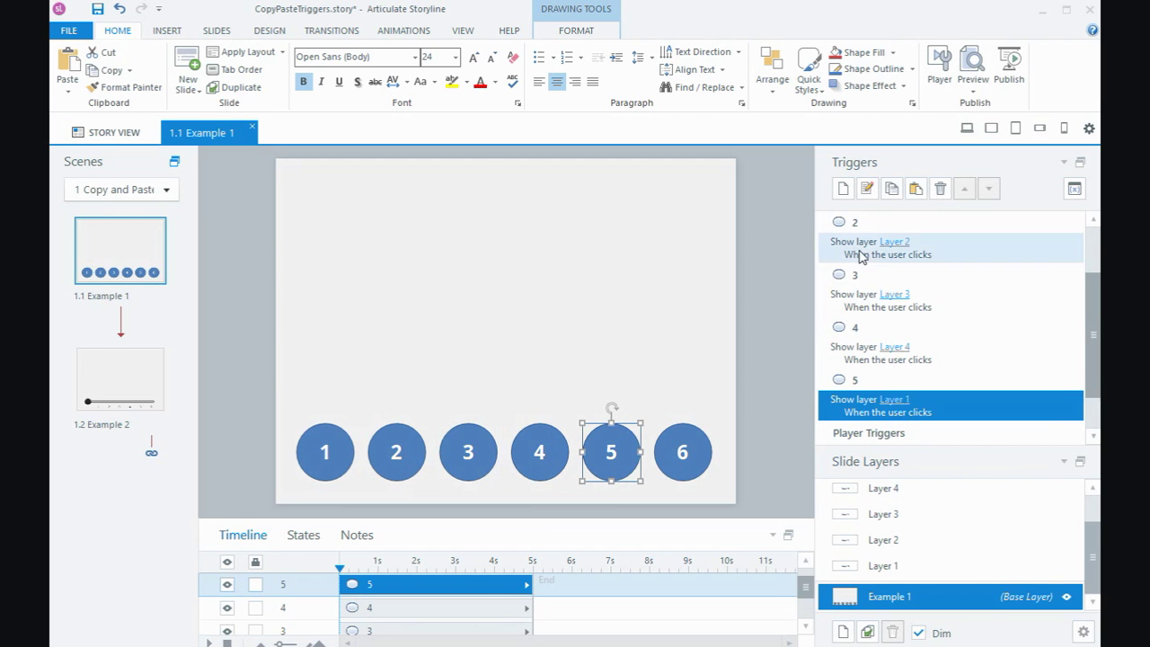
pyautogui.click(894, 401)
pyautogui.click(905, 515)
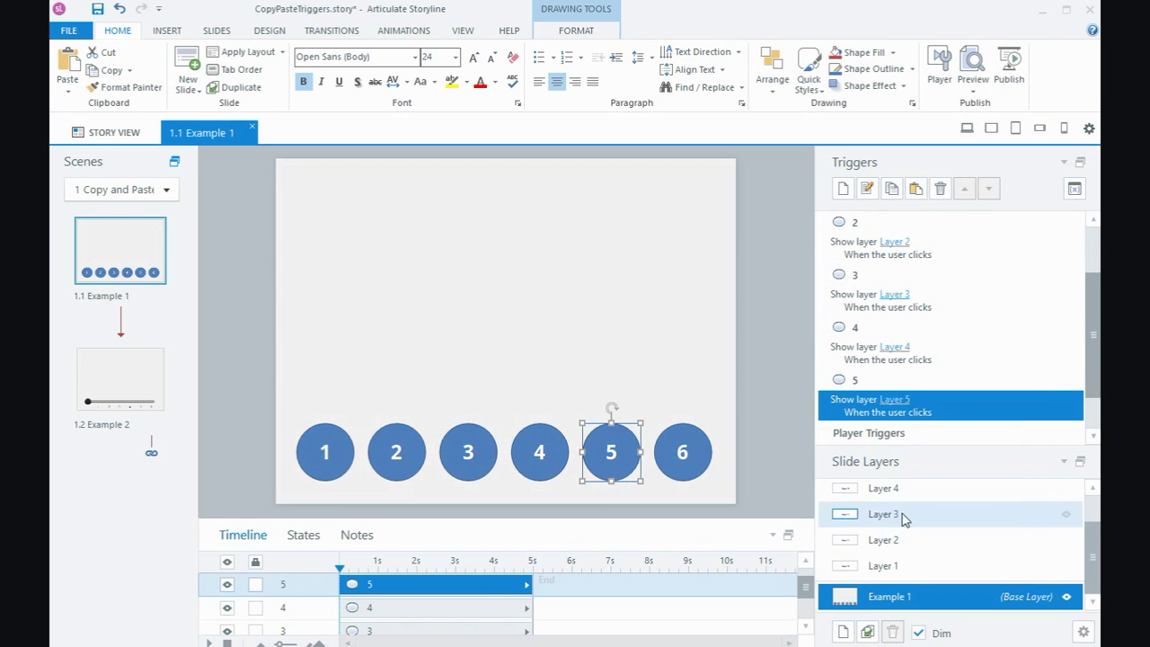
# Step: Paste the copied trigger onto circle 6 and set it to show Layer 6
pyautogui.click(711, 448)
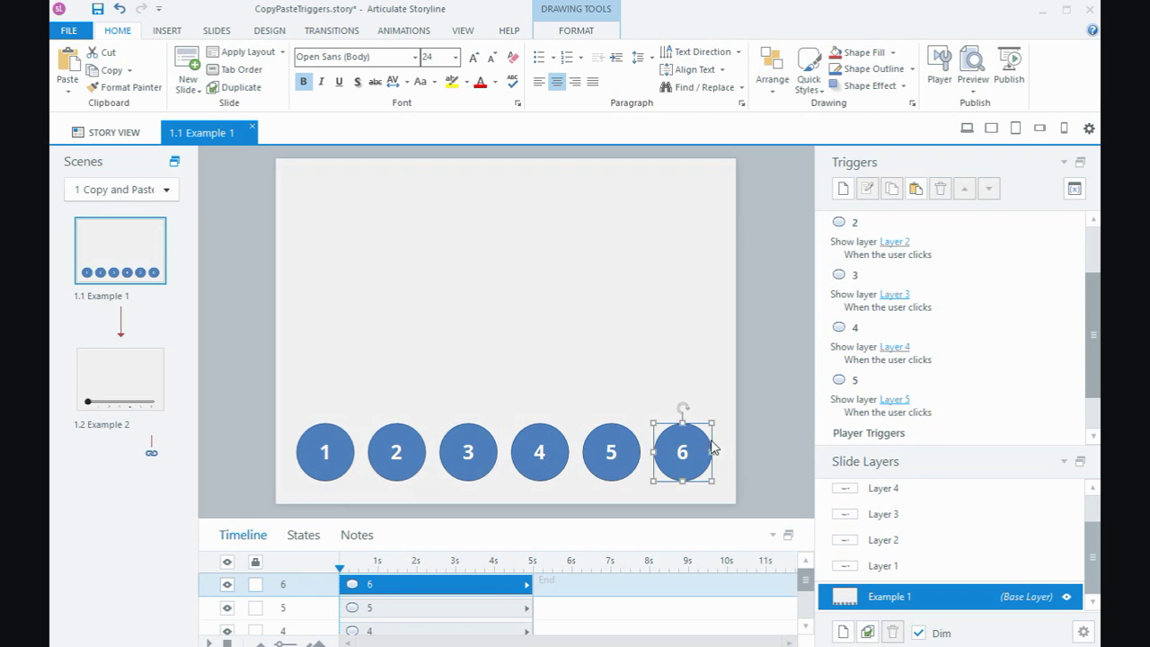
pyautogui.click(915, 188)
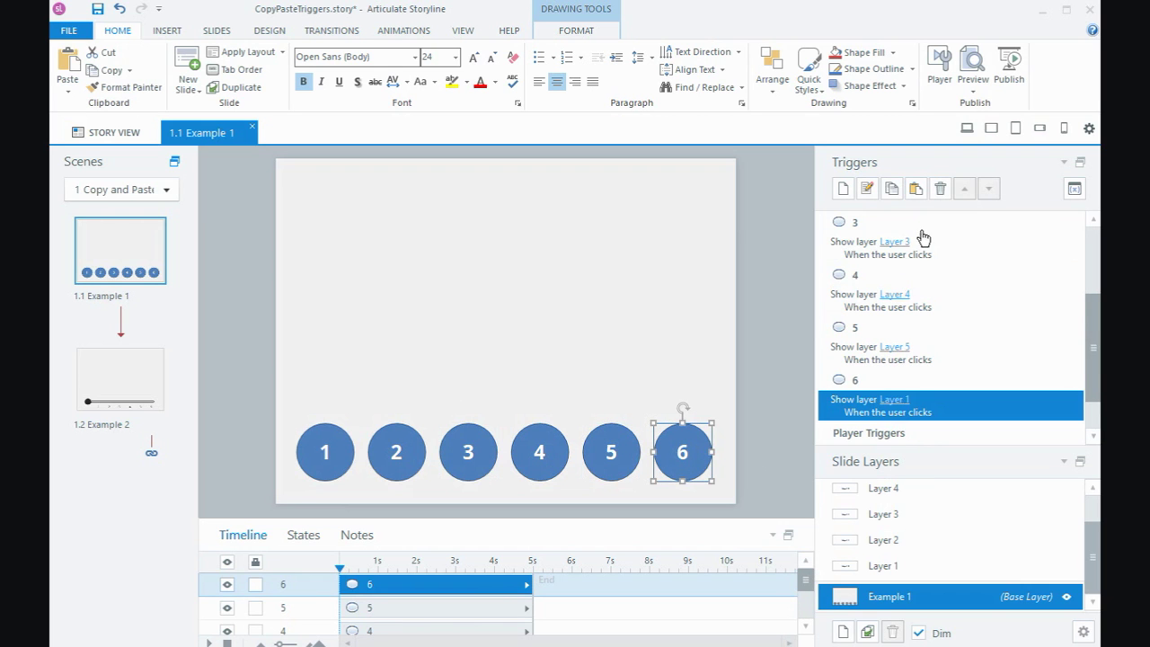
pyautogui.click(898, 400)
pyautogui.click(907, 535)
# Step: Open slide 1.2 Example 2 and review its layers and the settings of Slider 1's show-layer trigger
pyautogui.click(131, 375)
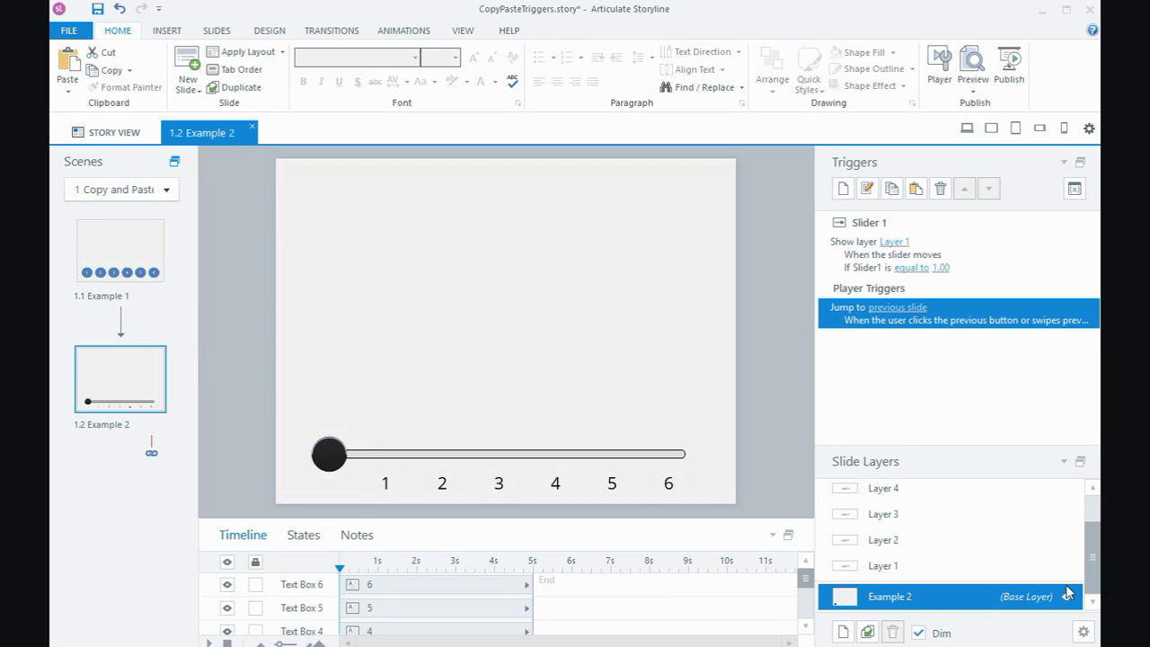
pyautogui.scroll(2, 1027, 536)
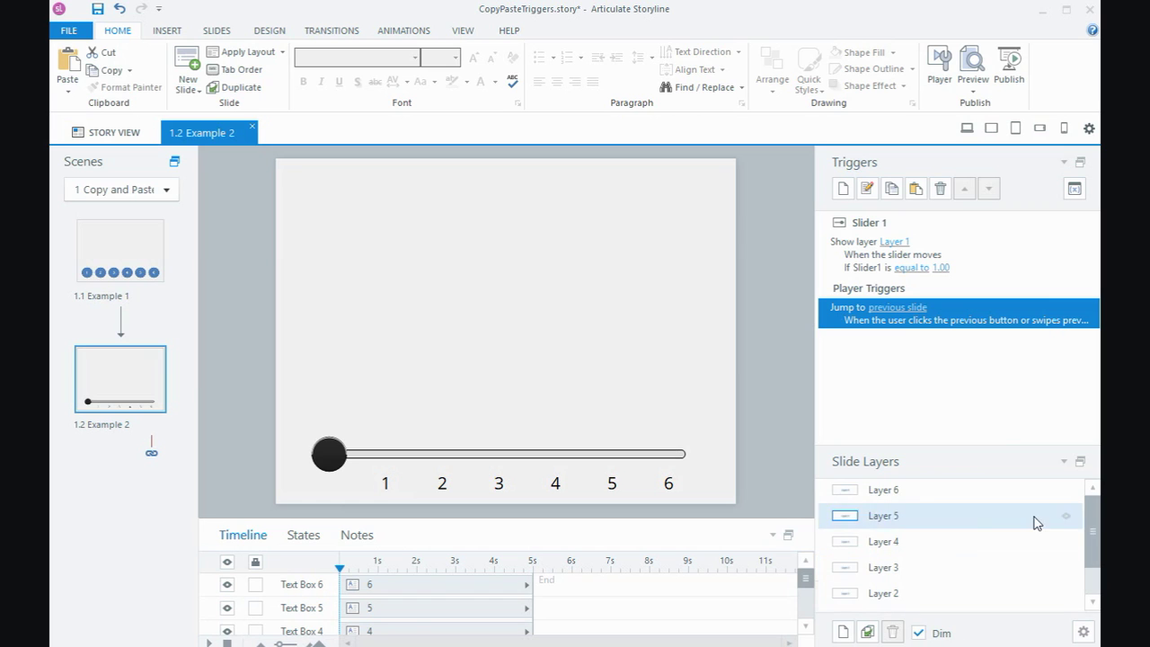
pyautogui.moveTo(1091, 516); pyautogui.dragTo(1090, 566)
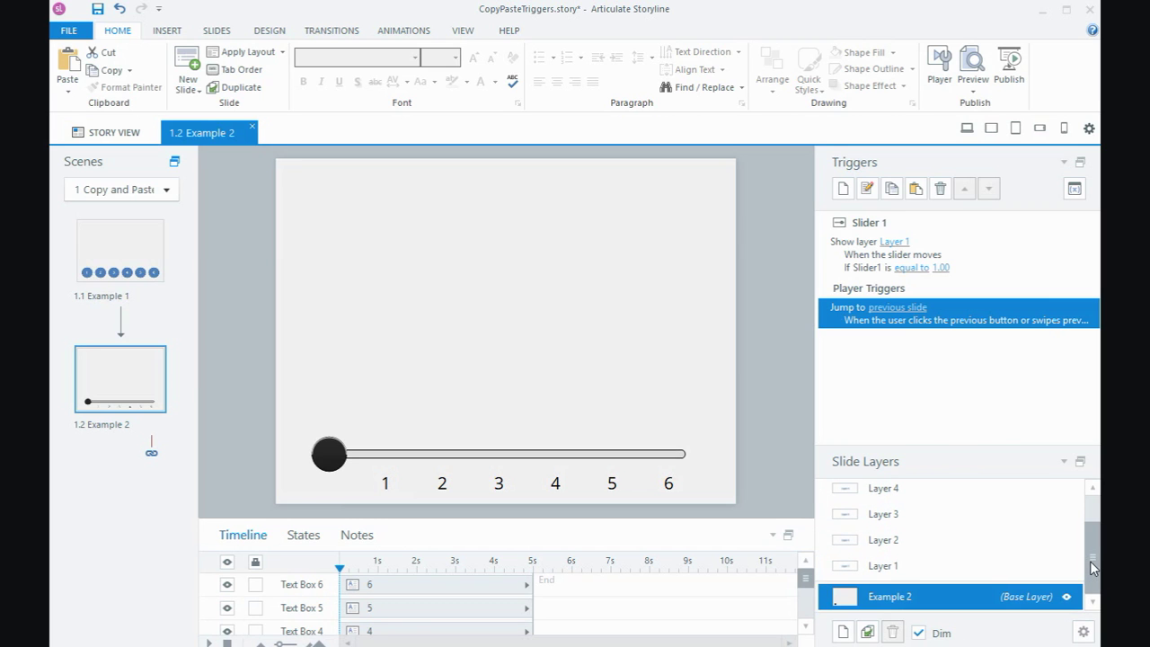
pyautogui.doubleClick(830, 262)
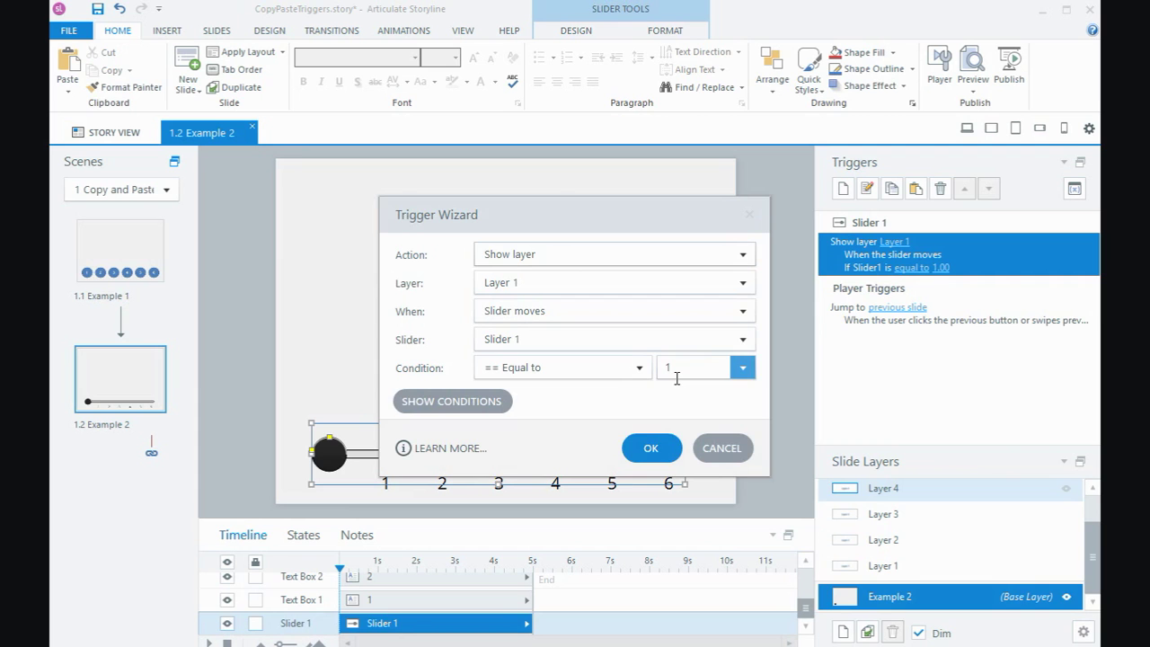
pyautogui.click(658, 454)
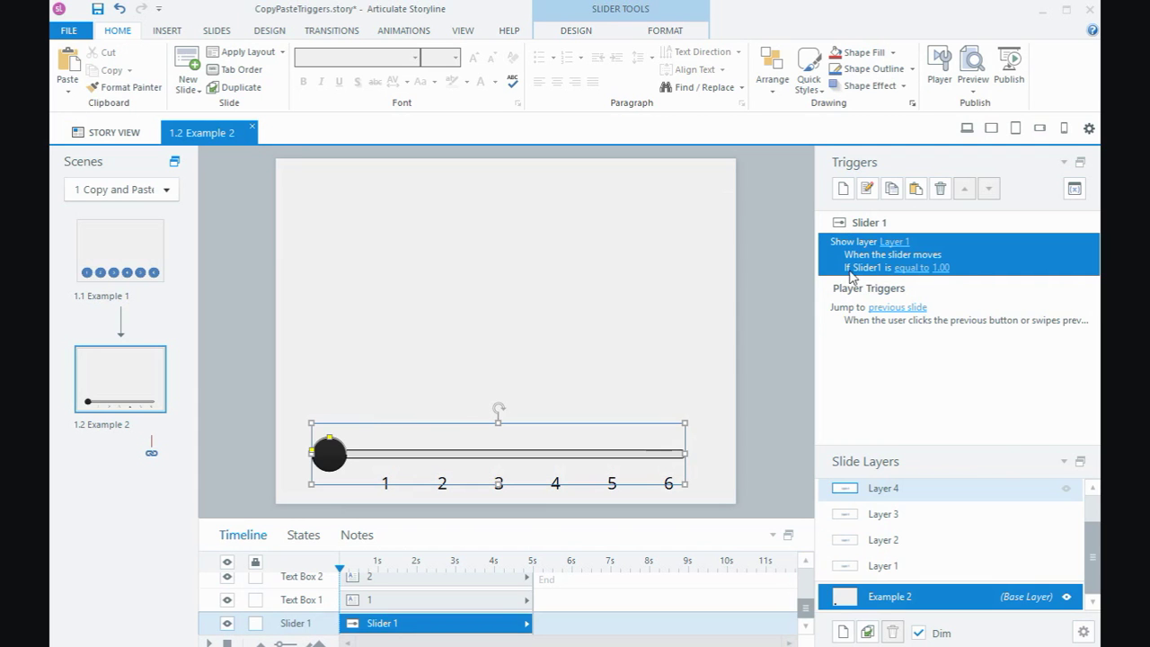
# Step: Duplicate Slider 1's show-layer trigger and set the copy to show Layer 2 when the slider equals 2
pyautogui.click(891, 191)
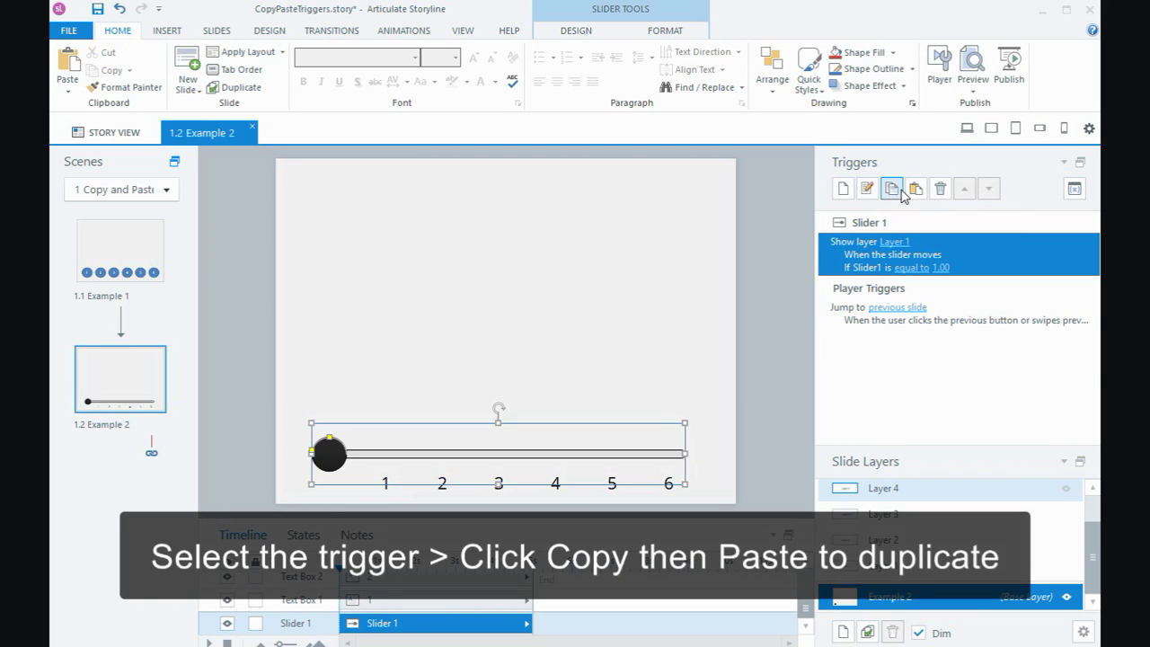
pyautogui.click(915, 189)
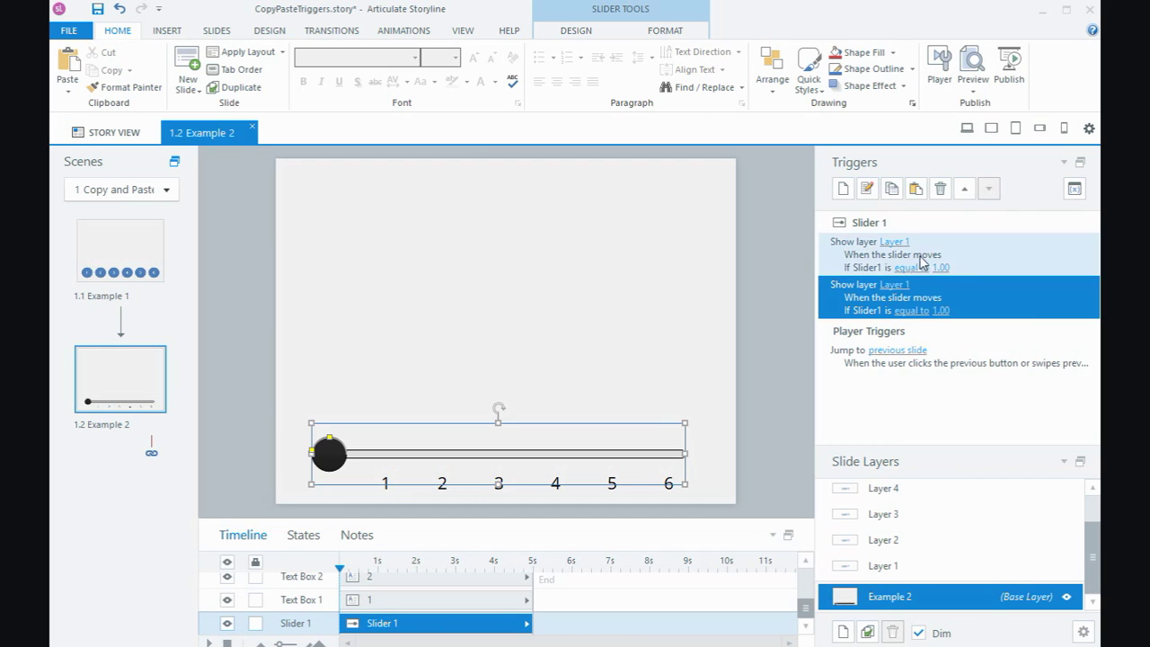
pyautogui.click(894, 285)
pyautogui.click(900, 343)
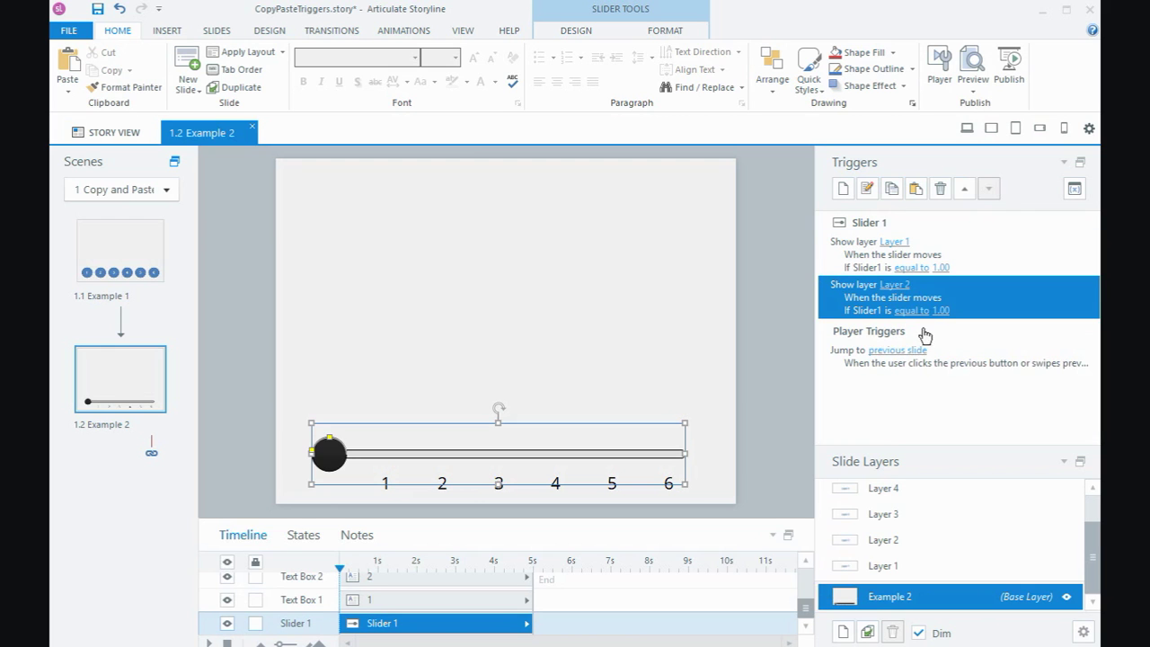
pyautogui.click(939, 310)
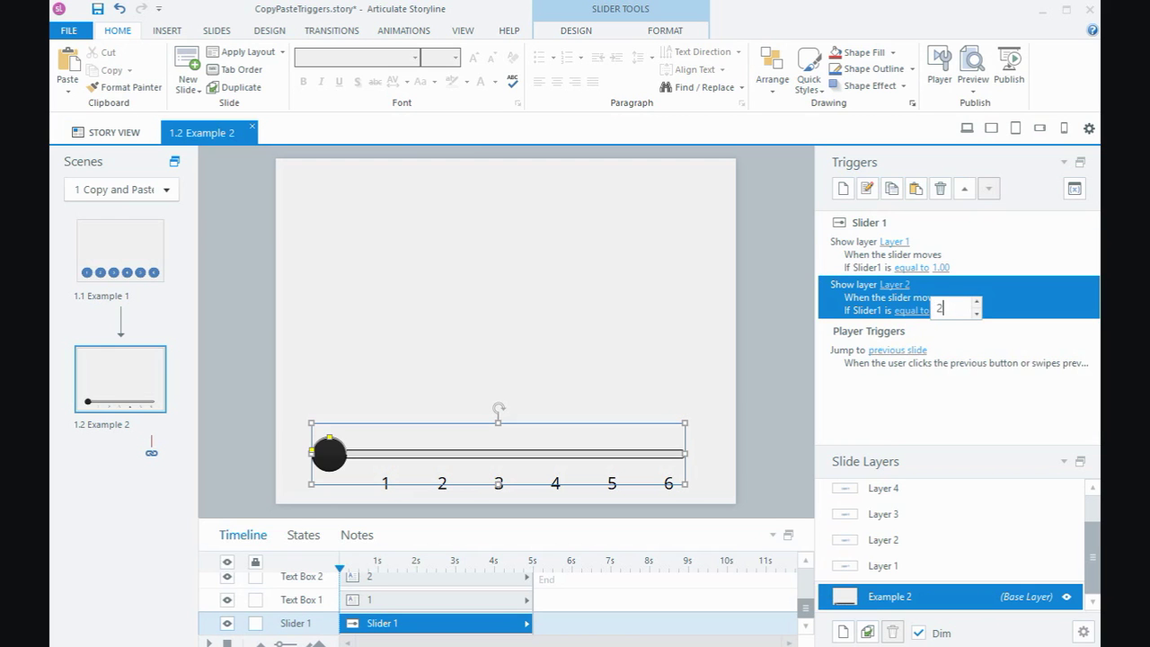
pyautogui.write('2')
pyautogui.click(1014, 314)
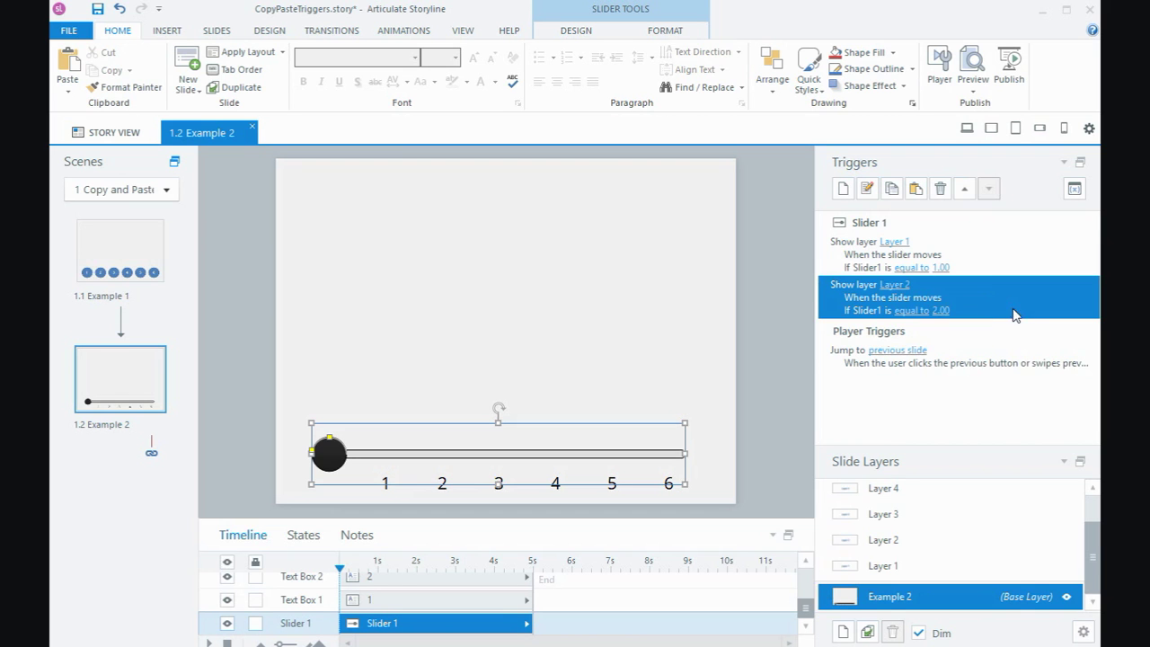
# Step: Paste another copy of the slider trigger and set it to show Layer 3 when the slider equals 3
pyautogui.click(916, 187)
pyautogui.click(894, 327)
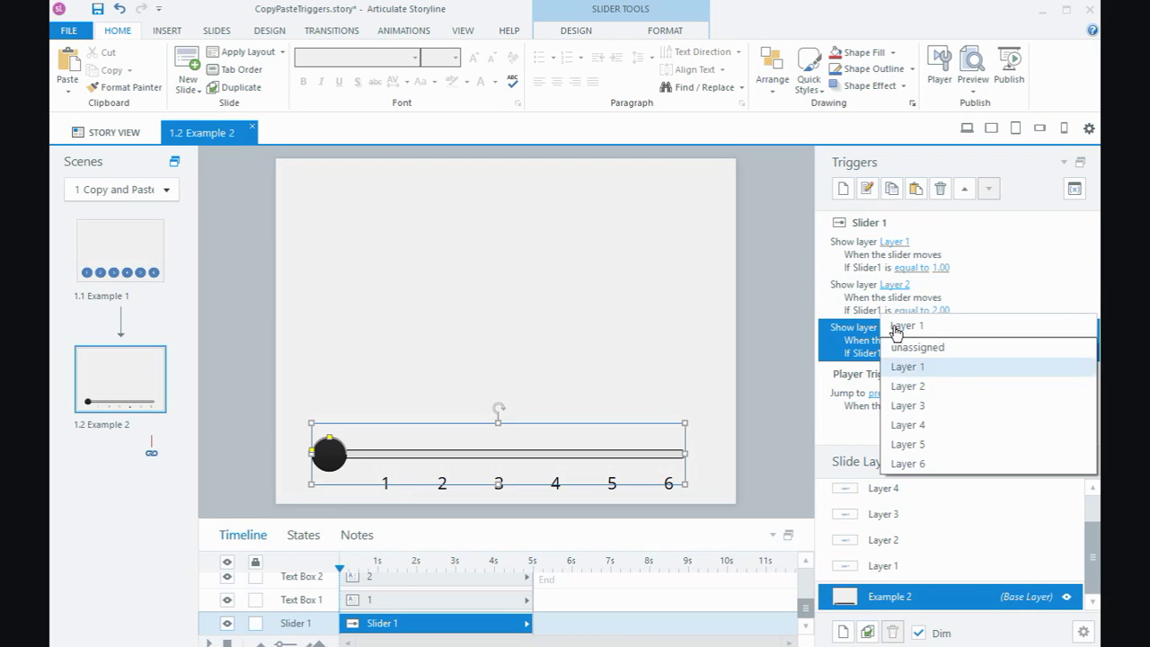
pyautogui.click(907, 405)
pyautogui.click(942, 353)
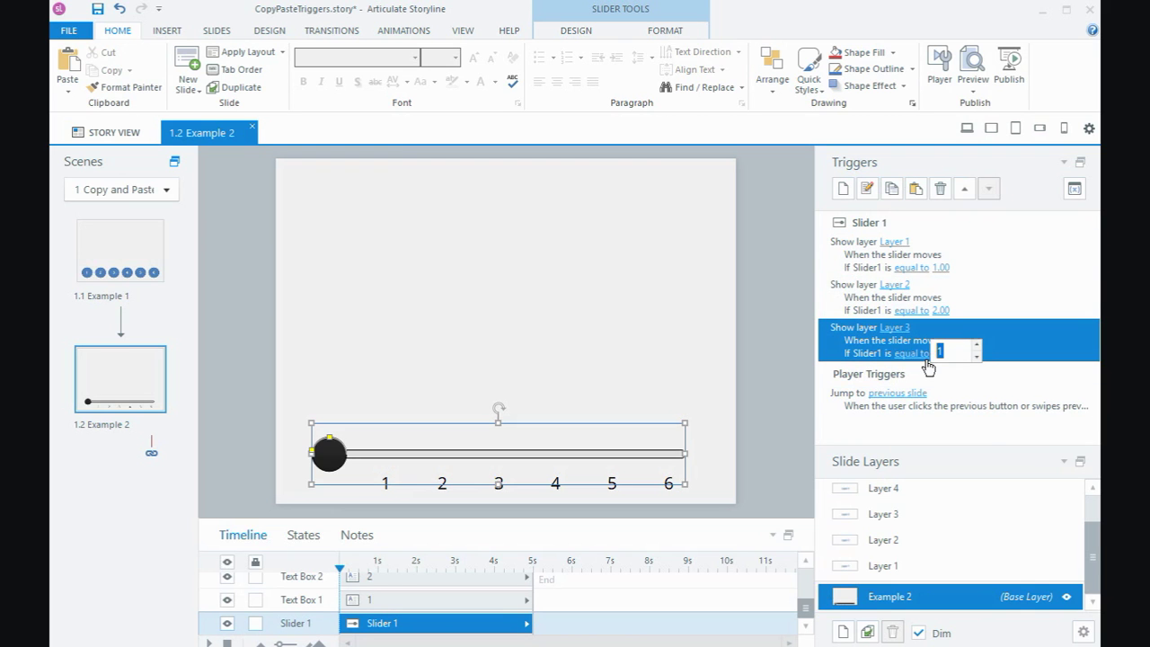
pyautogui.write('3')
pyautogui.click(934, 369)
# Step: Paste another copy of the slider trigger and set it to show Layer 4 when the slider equals 4
pyautogui.click(915, 187)
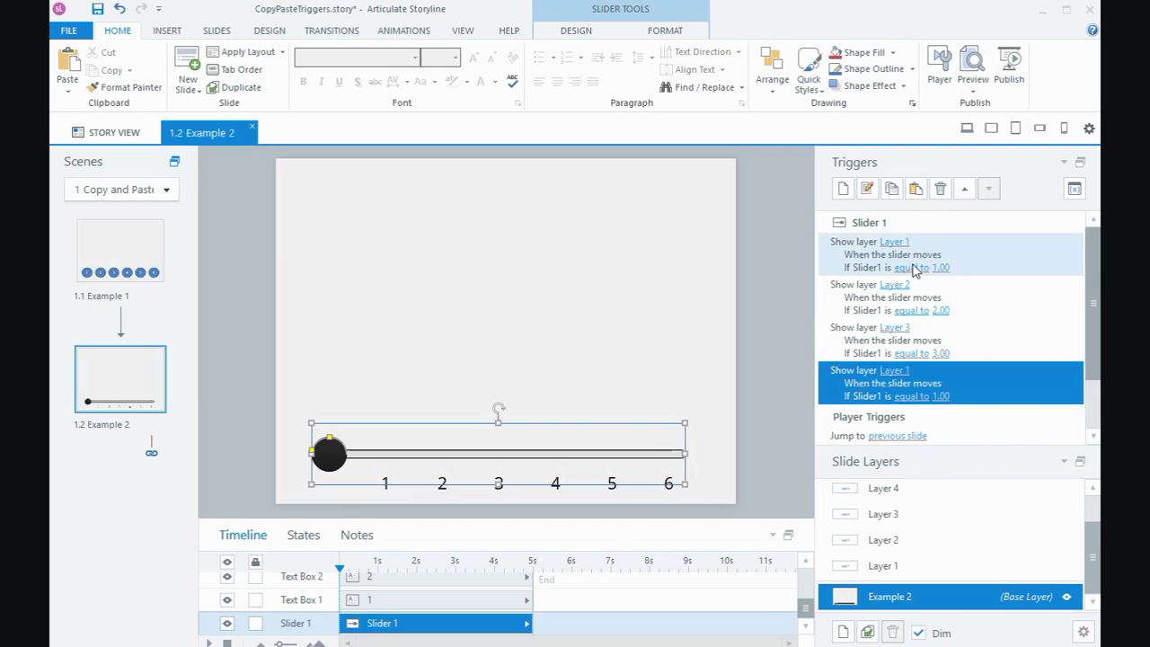
pyautogui.click(901, 371)
pyautogui.click(909, 468)
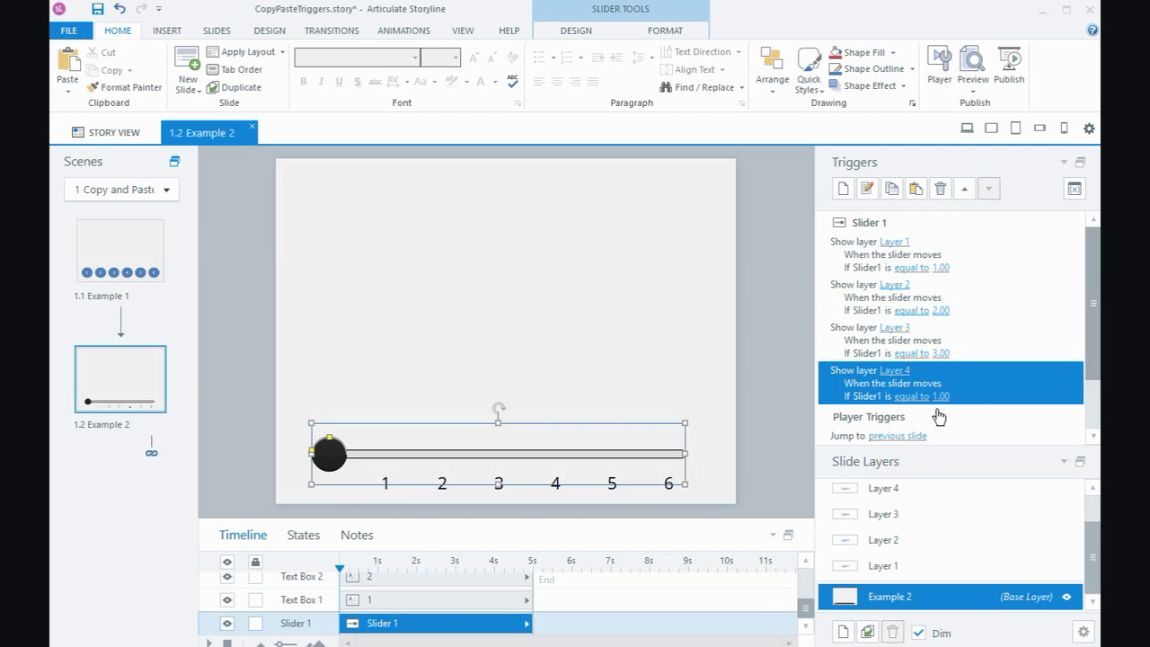
pyautogui.click(940, 396)
pyautogui.write('4')
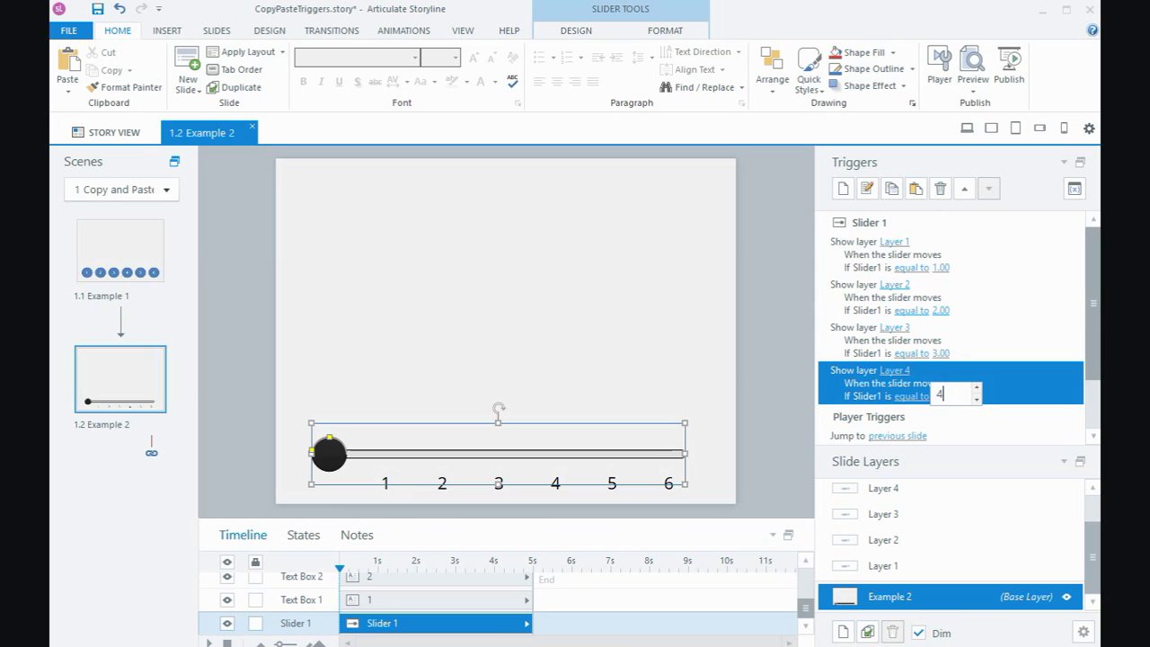
pyautogui.click(934, 384)
# Step: Paste another copy of the slider trigger and set it to show Layer 5 when the slider equals 5
pyautogui.click(915, 188)
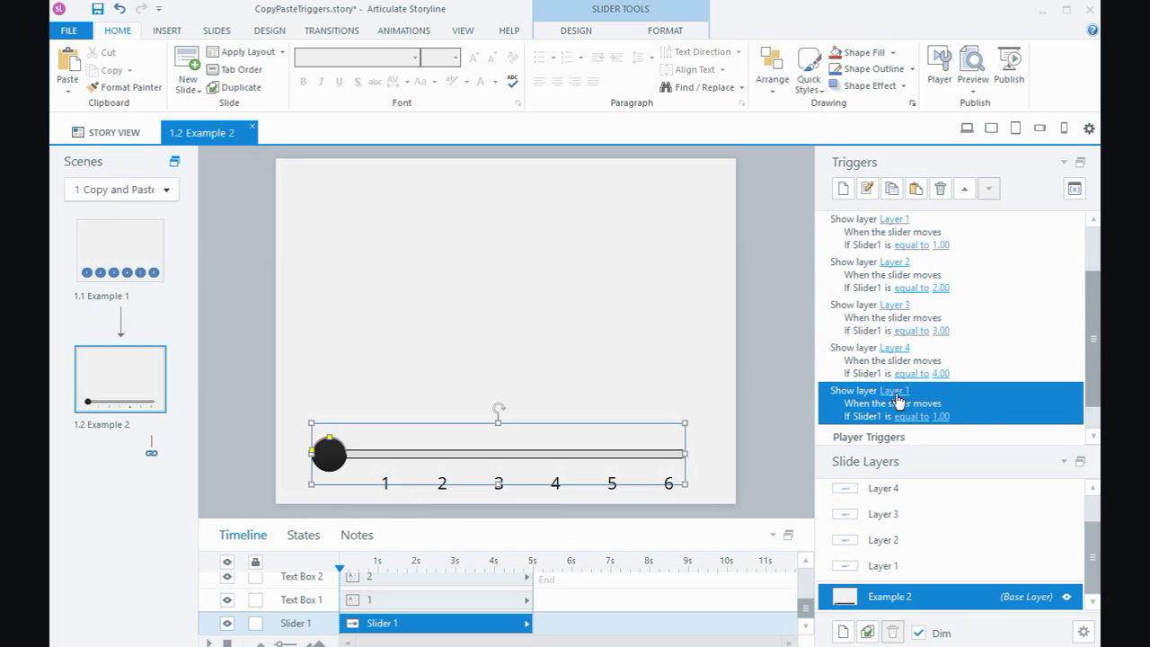
pyautogui.click(896, 391)
pyautogui.click(907, 506)
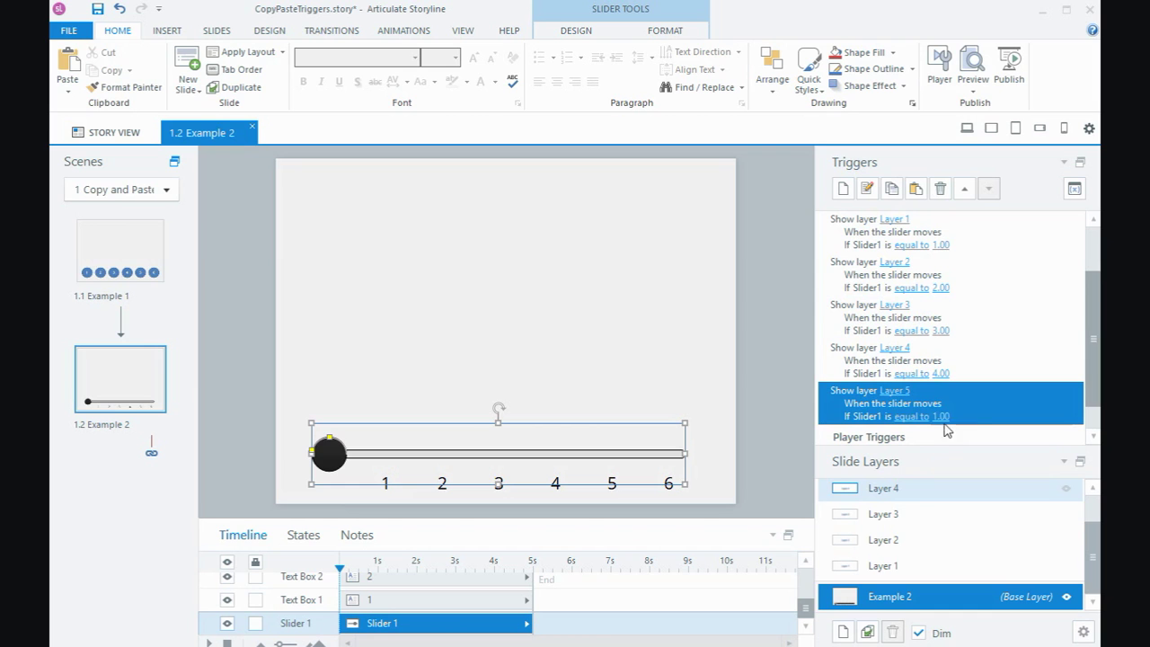
pyautogui.click(943, 416)
pyautogui.write('5')
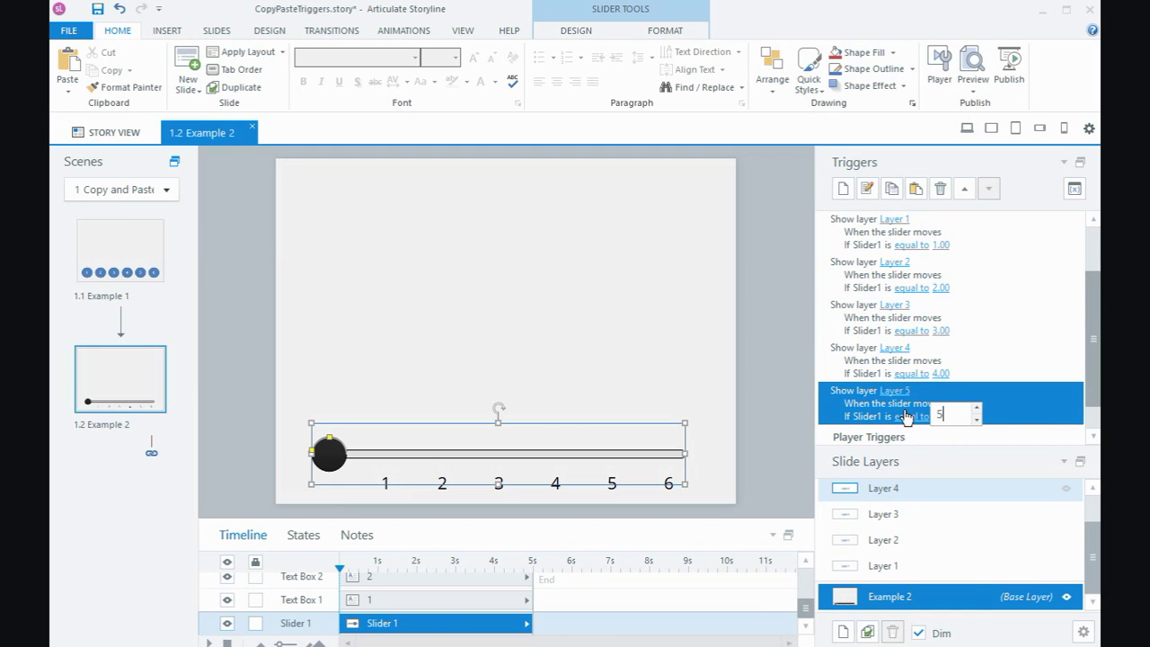
pyautogui.click(932, 417)
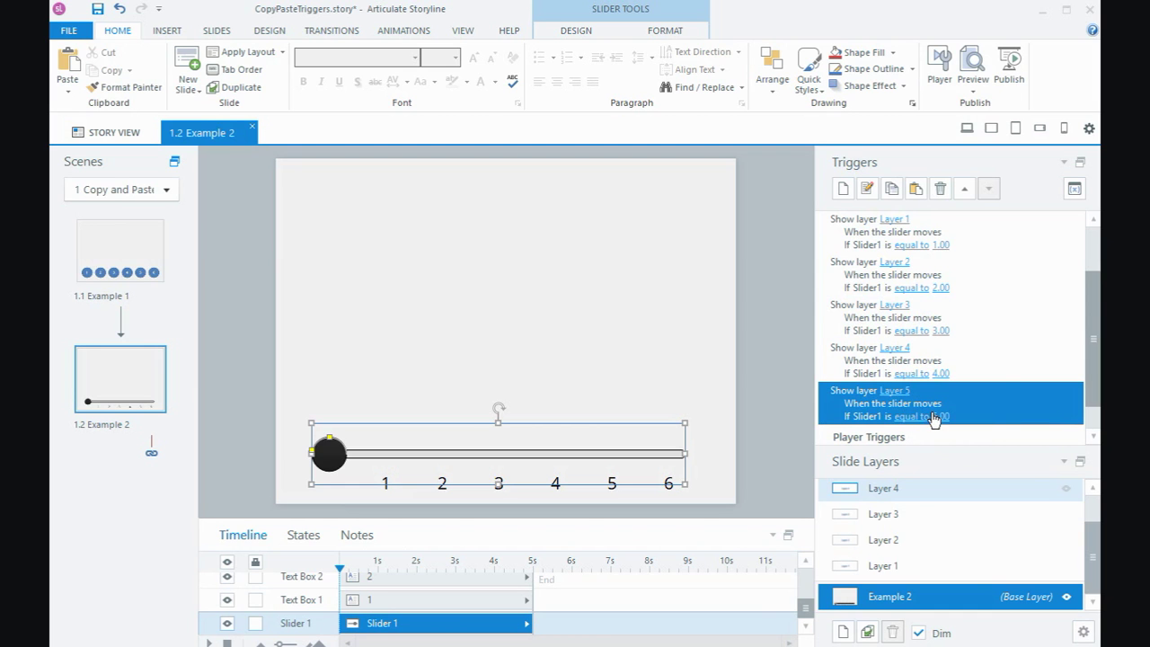
# Step: Paste another copy of the slider trigger and set it to show Layer 6 when the slider equals 6
pyautogui.click(916, 191)
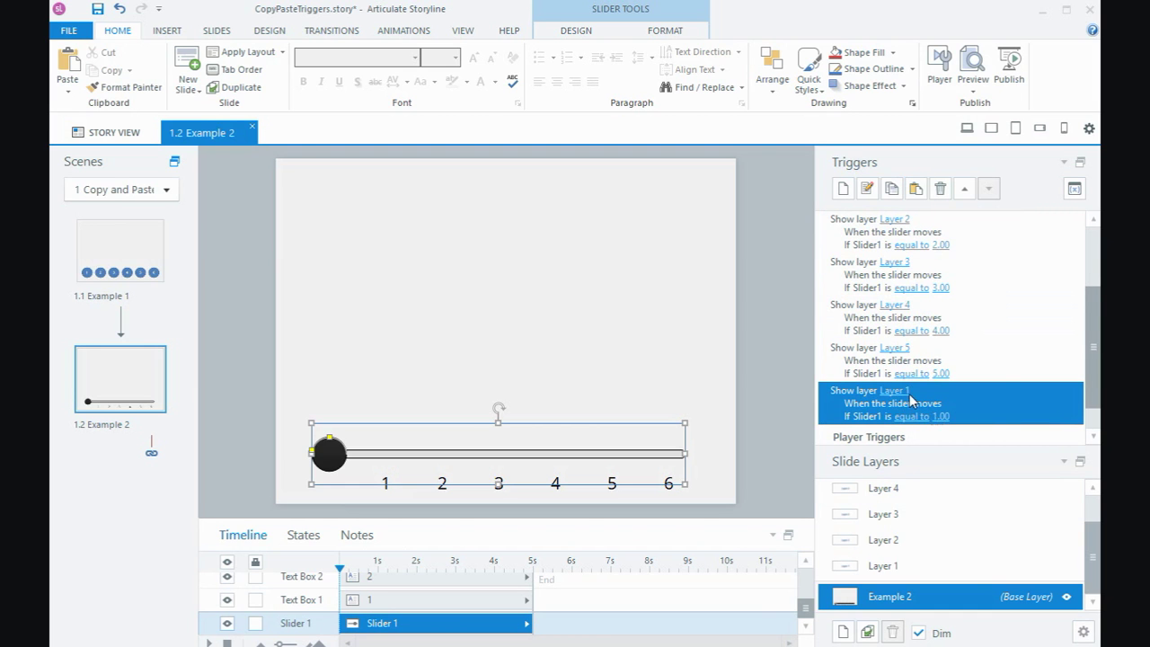
pyautogui.click(896, 393)
pyautogui.click(912, 526)
pyautogui.click(939, 414)
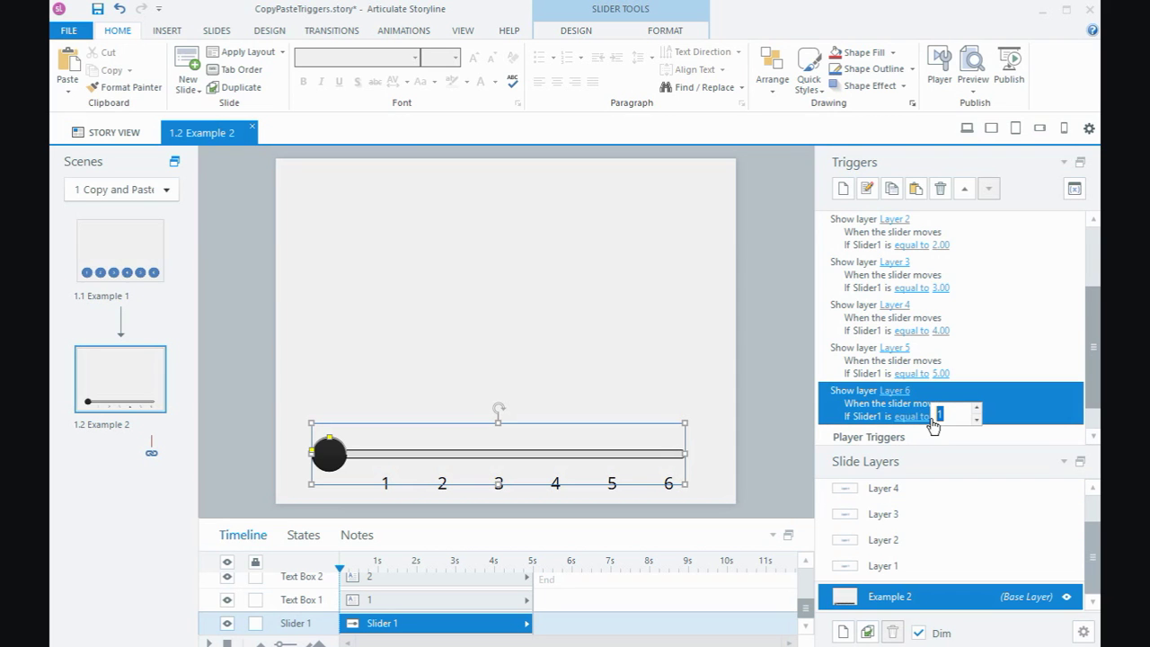
pyautogui.write('6')
pyautogui.click(995, 422)
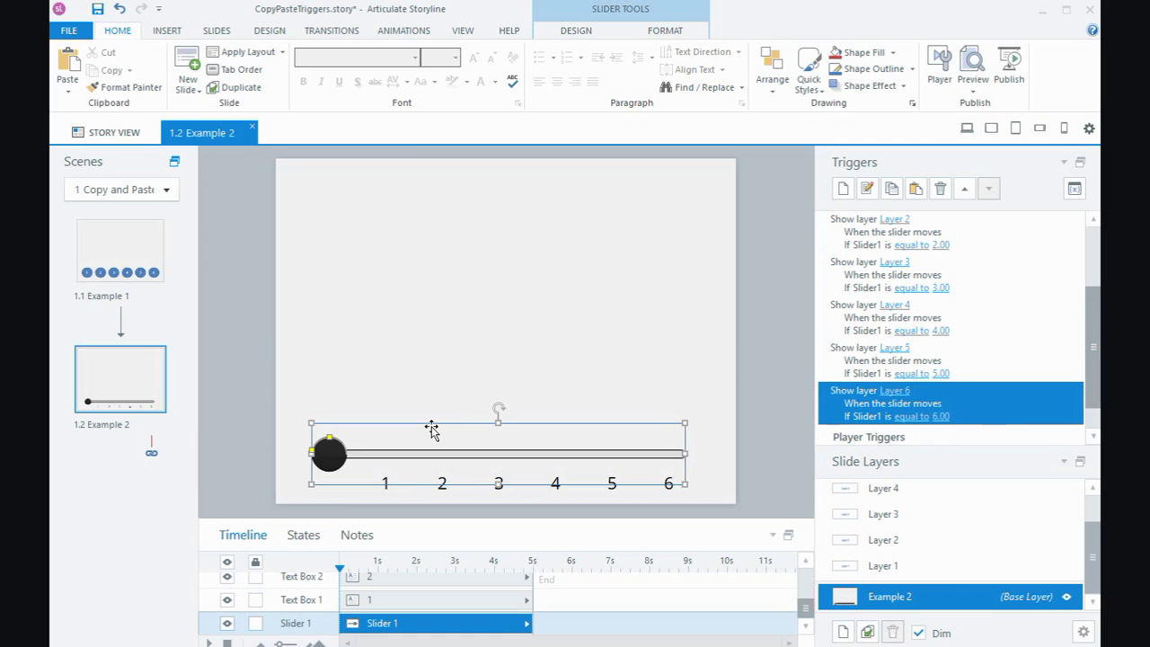